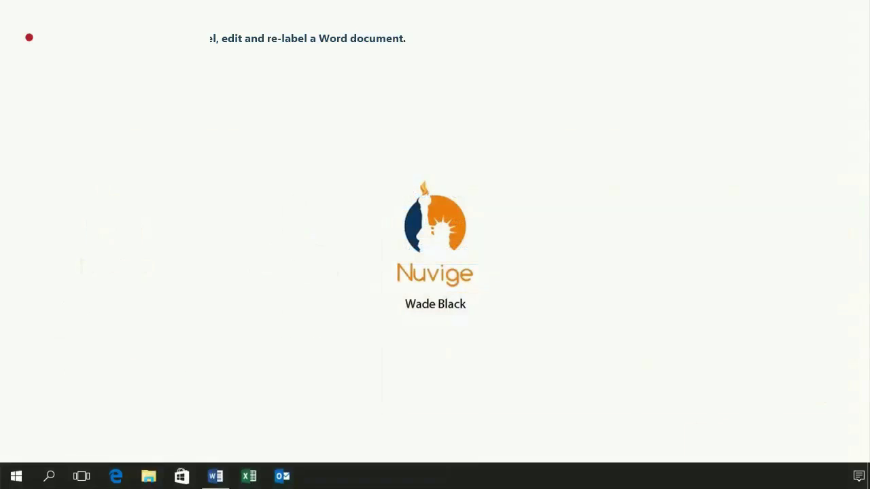
- Bring the Archipolar Account Information document in Word to the front from the taskbar
click(215, 478)
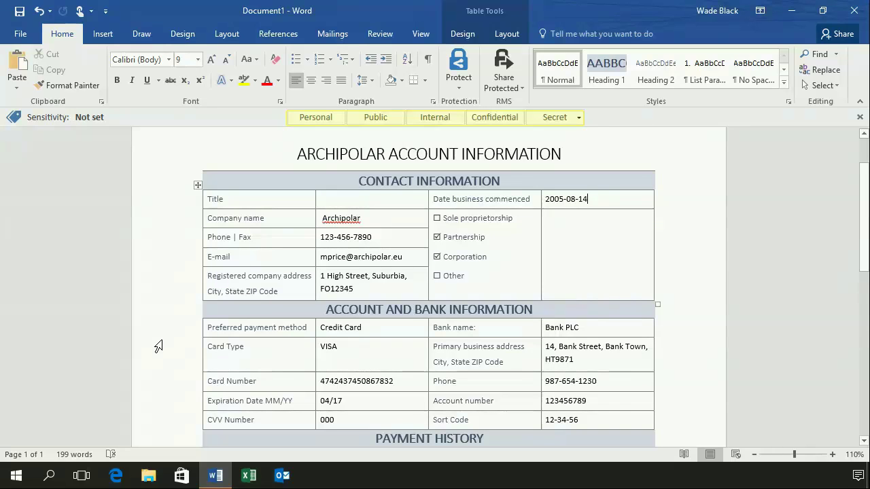
- Mark the Archipolar account document Internal and begin saving it with Ctrl+S
click(436, 118)
mouse_move(438, 123)
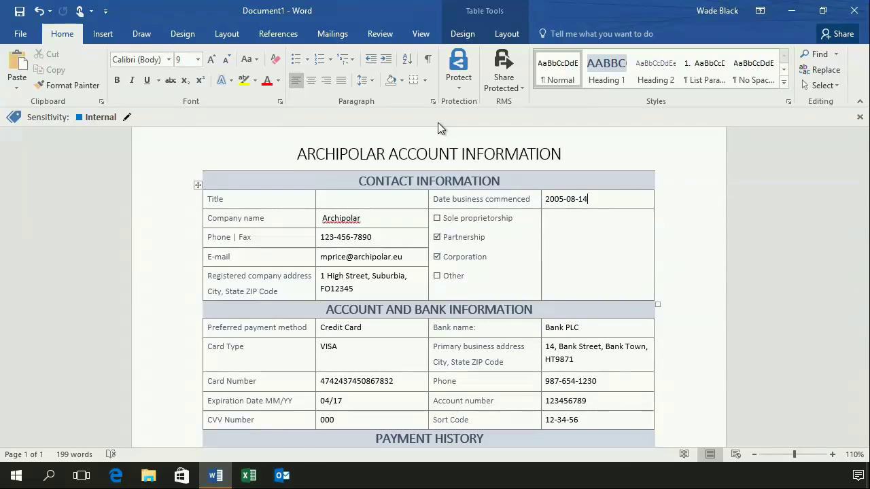
key(ctrl+s)
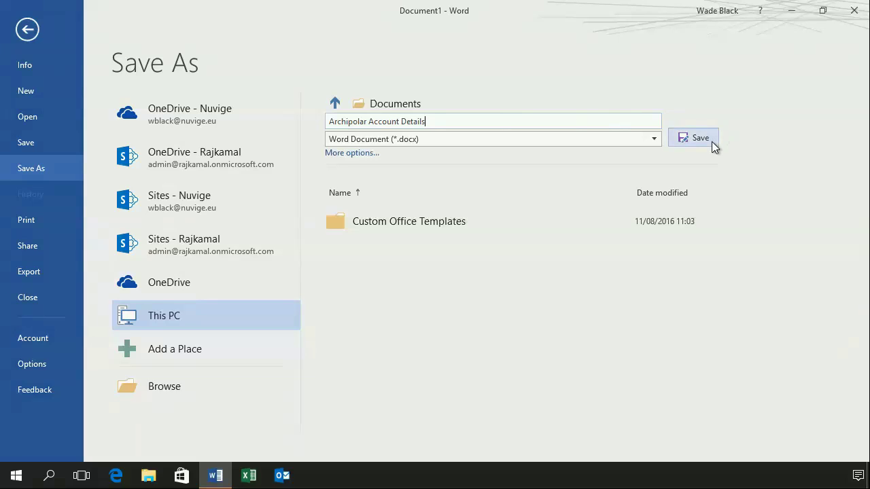
- Save the document as Archipolar Account Details and accept the recommended Confidential label
click(711, 141)
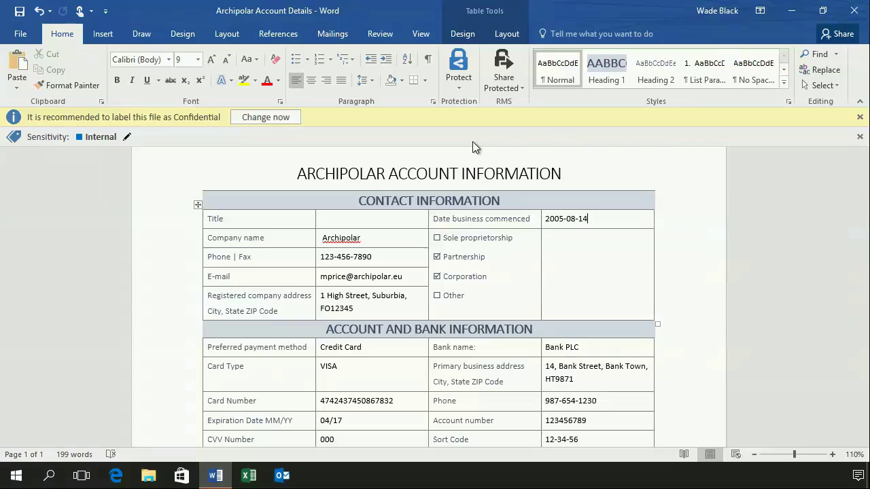
click(292, 120)
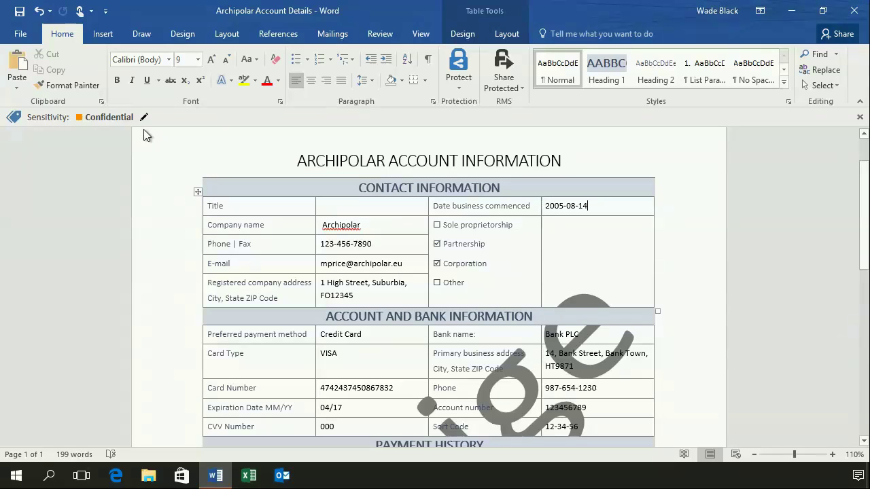
- Show the sensitivity labels and choose Internal to downgrade from Confidential
click(144, 119)
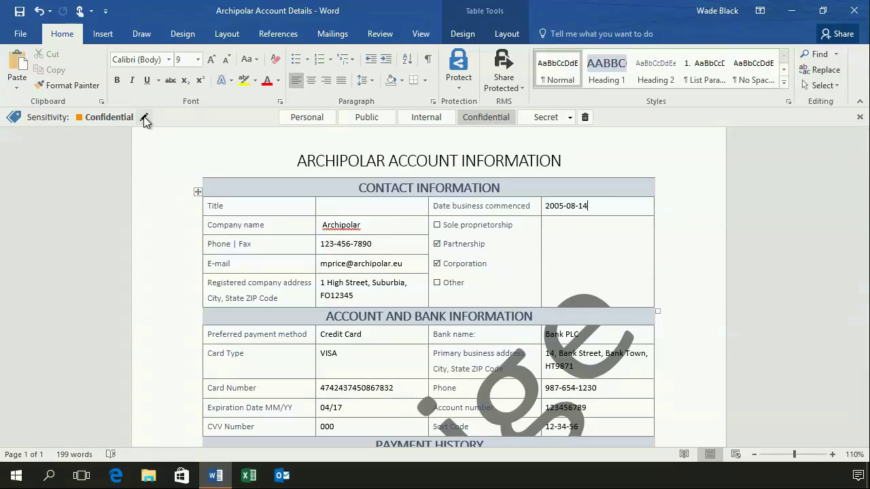
click(427, 119)
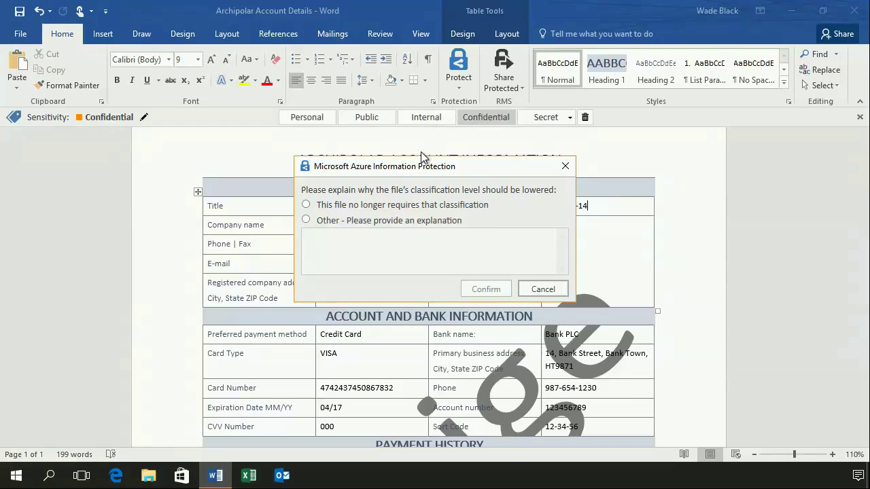
- Justify the downgrade with 'This file no longer requires that classification' and confirm it
click(334, 208)
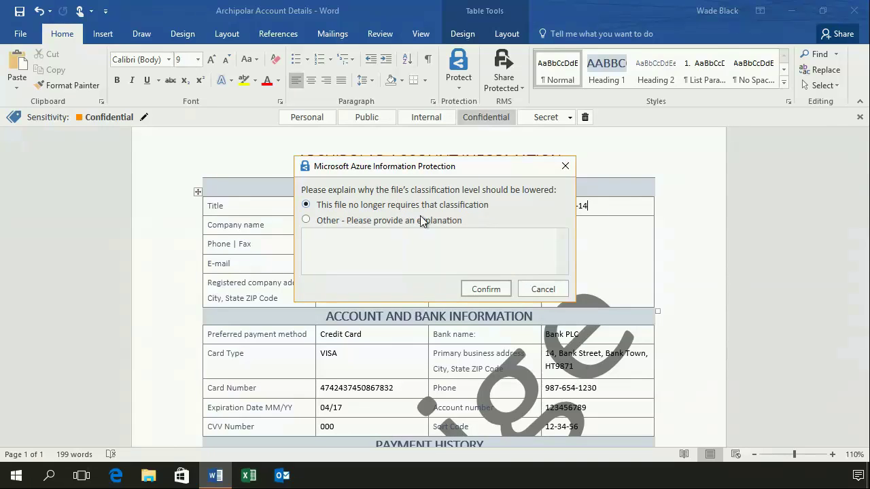
click(475, 292)
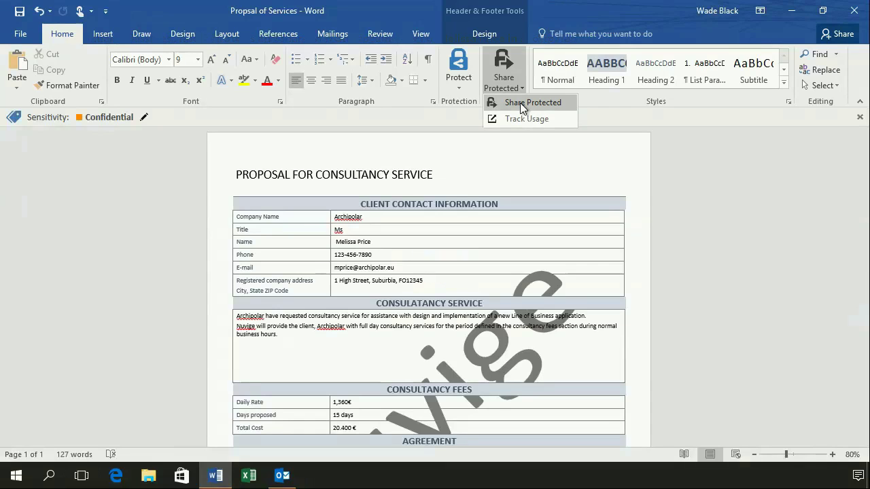
click(520, 102)
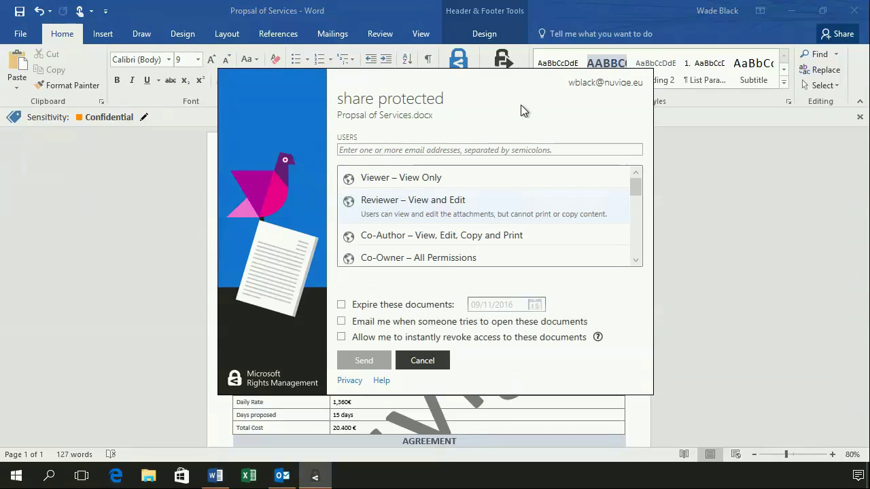
- Share the Propsal of Services document with protection to the client's e-mail address
click(499, 151)
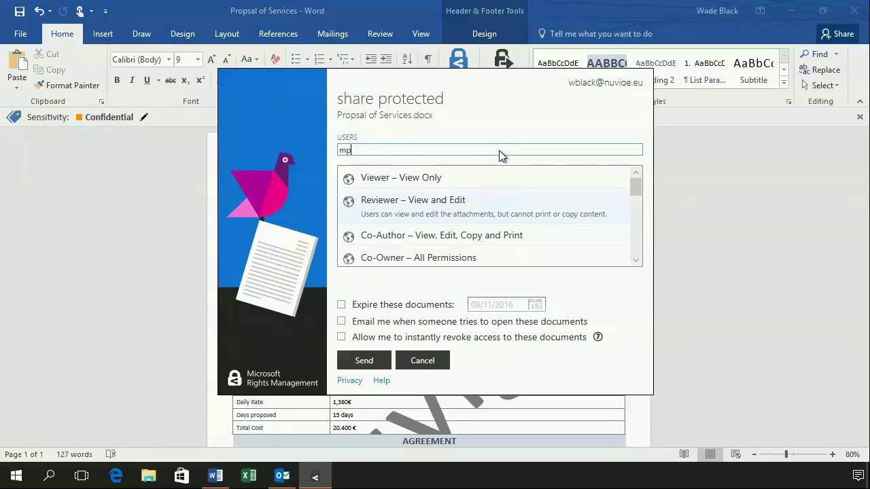
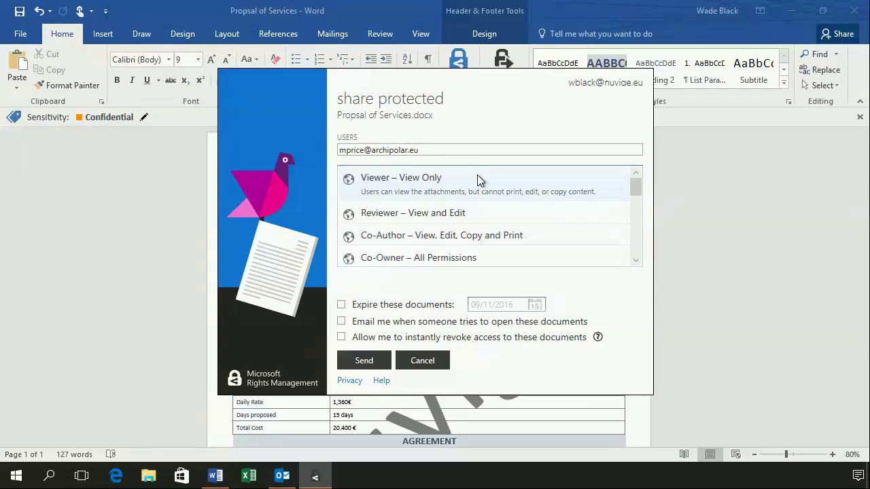
click(364, 360)
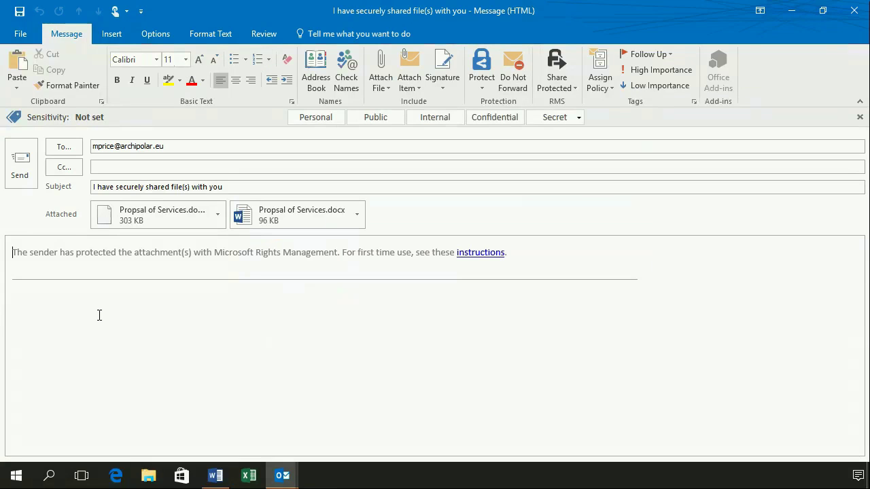
- Paste the greeting and proposal note into the email, remove the trailing blank line, and send
text(Hi Melissa,  See attached proposal and let us know what you think.  Regards/ Wade)
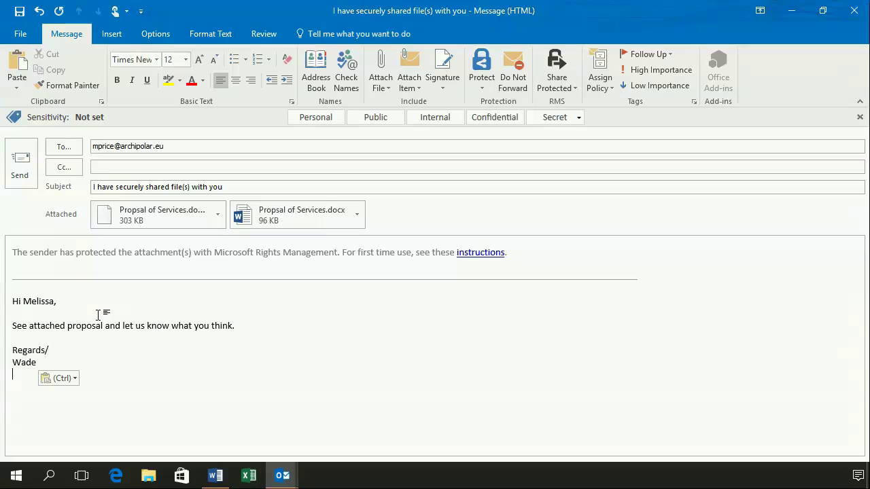
key(Escape)
key(BackSpace)
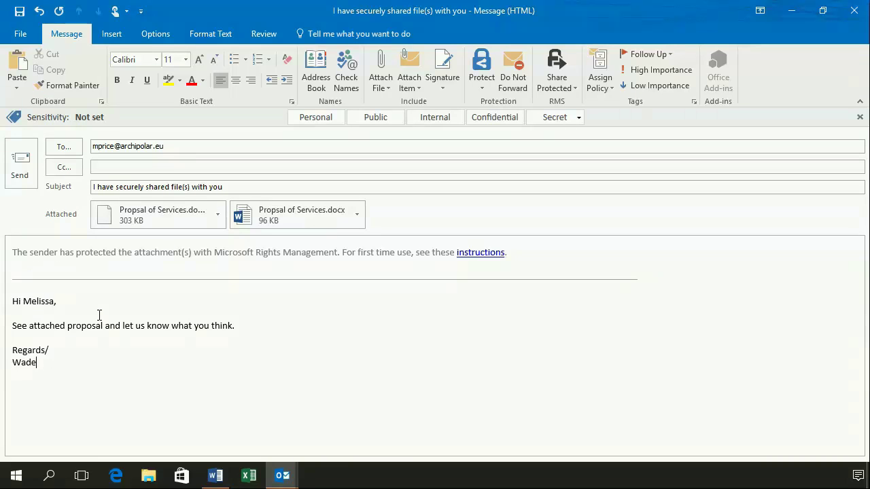
click(29, 182)
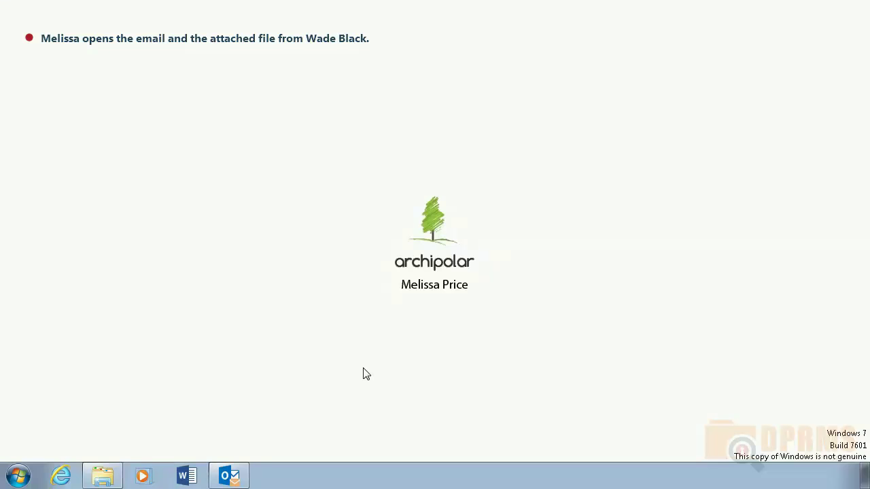
- As the recipient, open the secure-share email and its Propsal of Services attachment
click(229, 477)
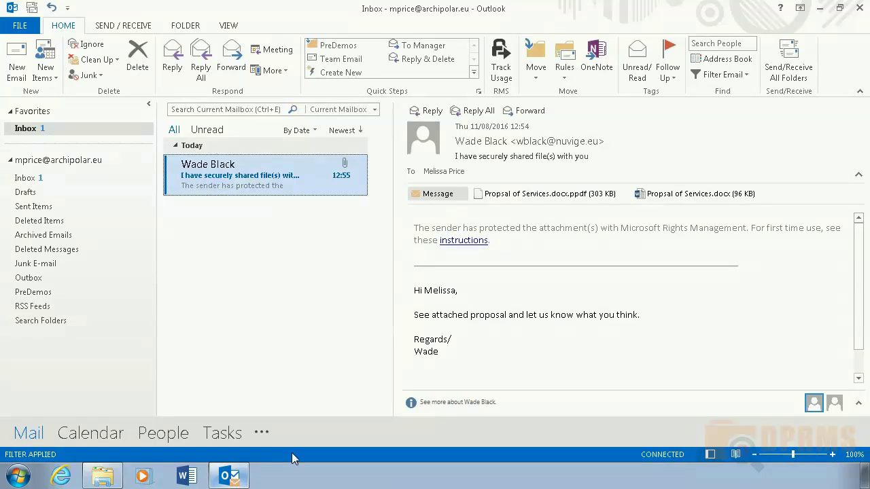
double_click(280, 180)
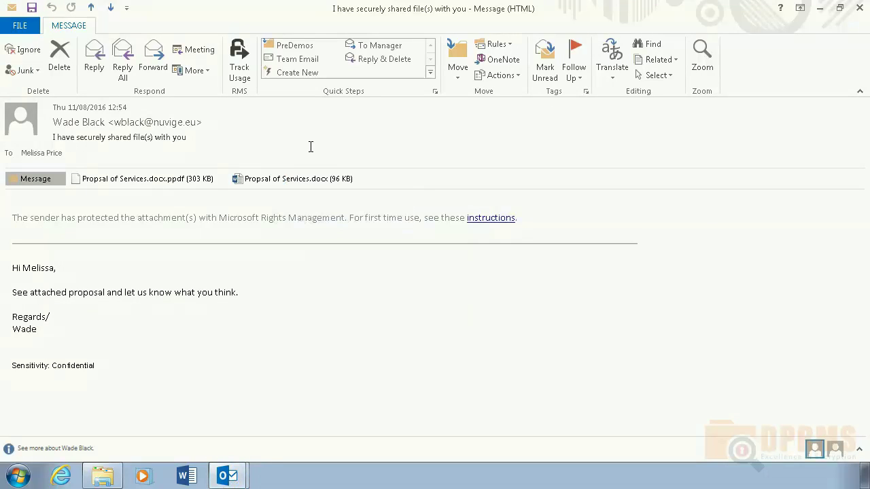
double_click(259, 181)
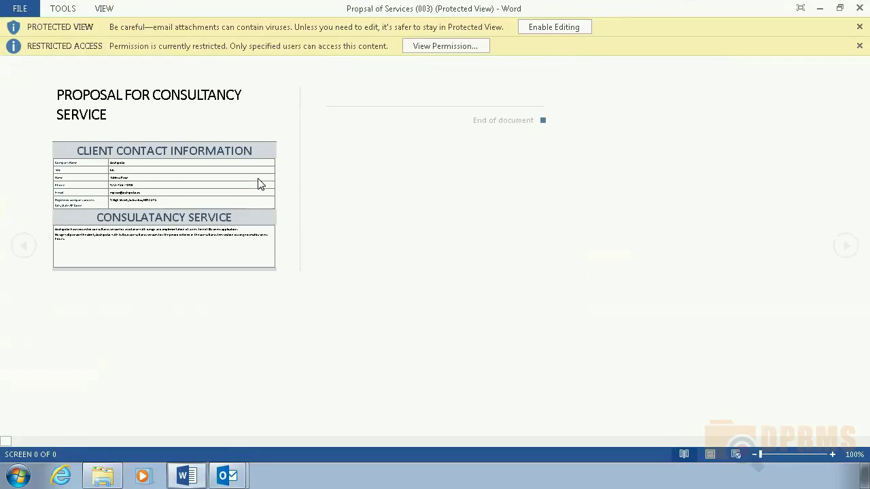
- Enable editing on the protected proposal and scroll through its restricted-access content
click(546, 27)
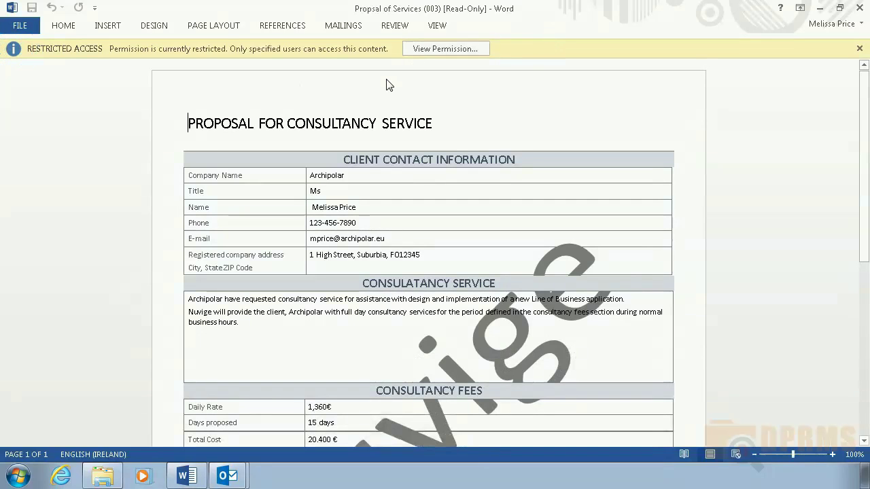
scroll(423, 217, down, 5)
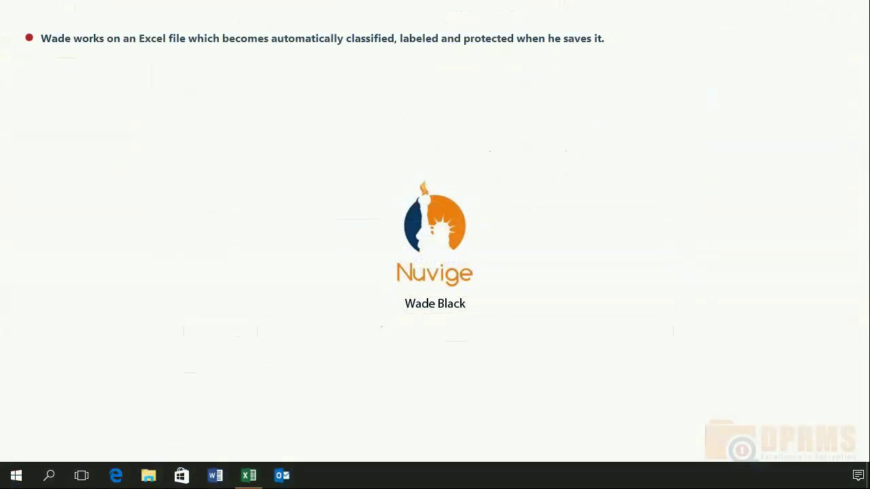
click(250, 477)
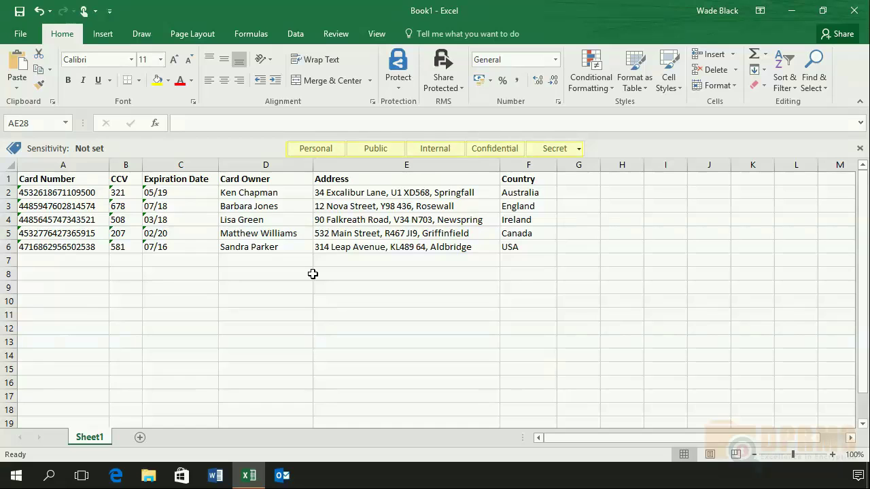
- Save the card-details workbook as Customer Details and check its File info for the Confidential label
click(25, 33)
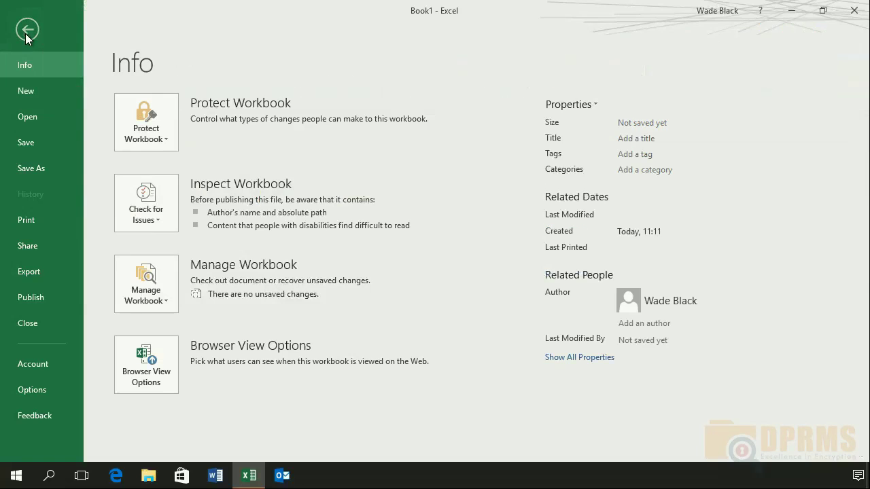
click(43, 168)
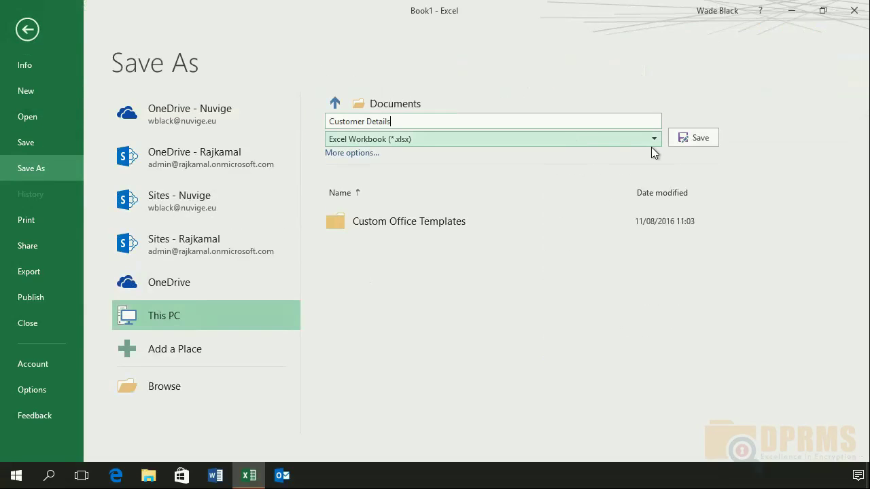
click(700, 138)
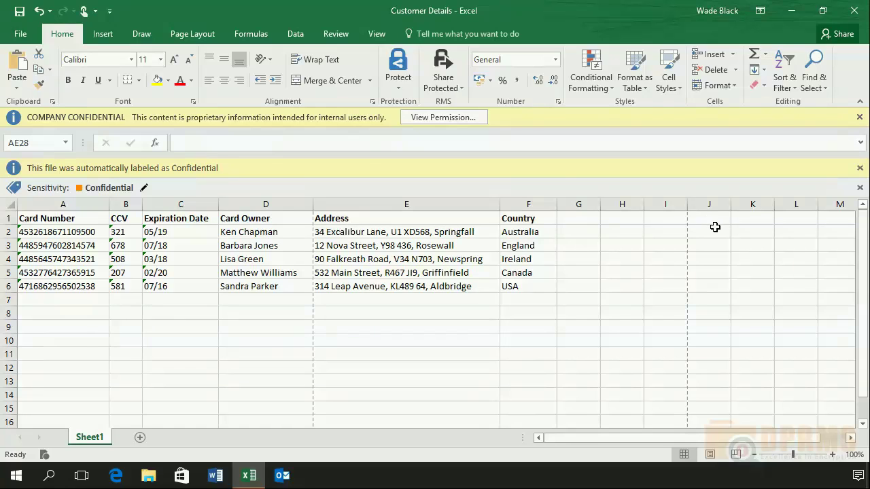
click(21, 39)
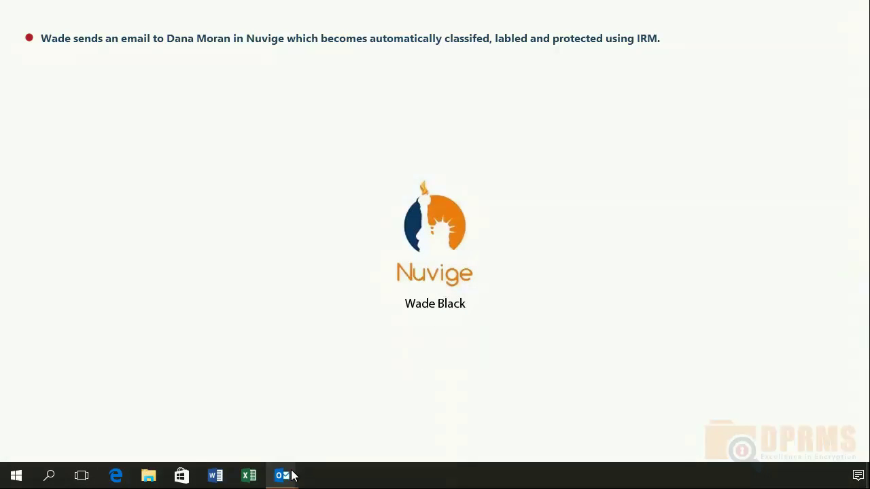
- Send the 'New customer details' draft, then open the received Confidential, protected message in the recipient's inbox
mouse_move(289, 474)
click(316, 439)
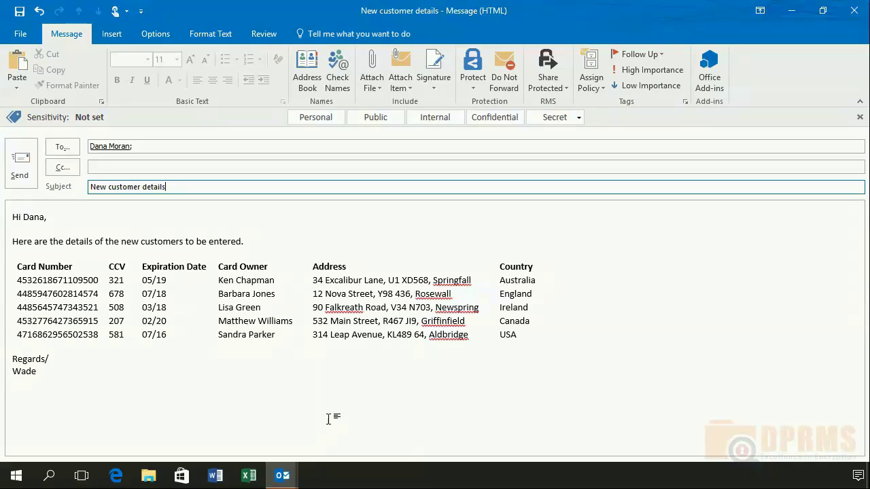
click(23, 169)
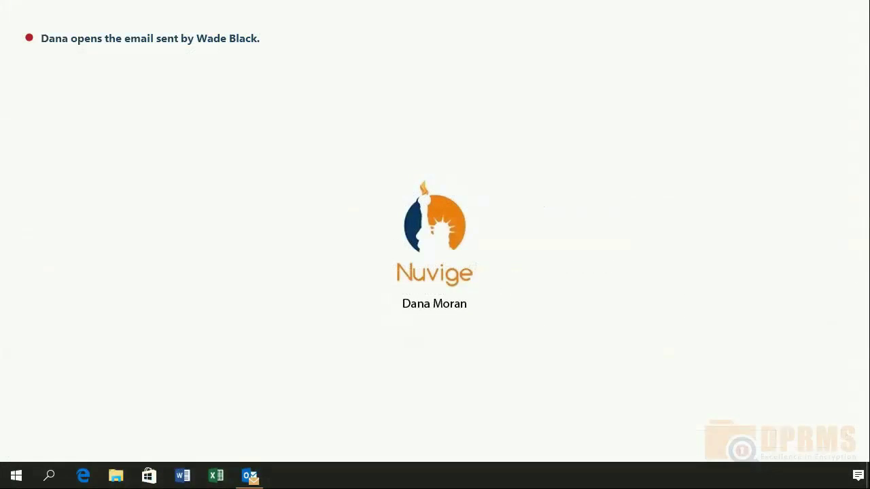
click(252, 476)
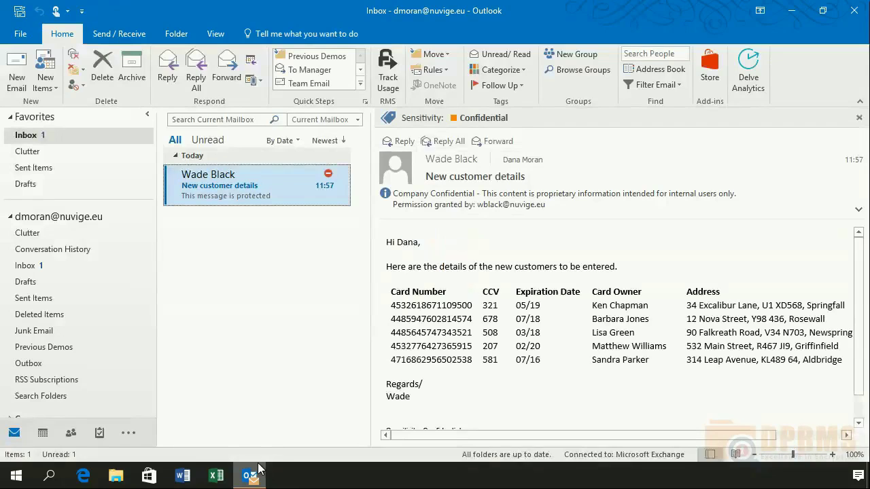
double_click(298, 190)
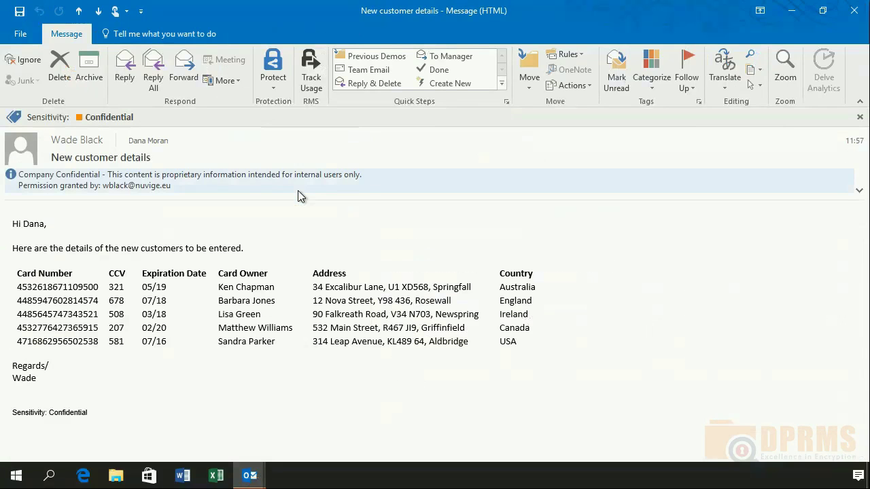